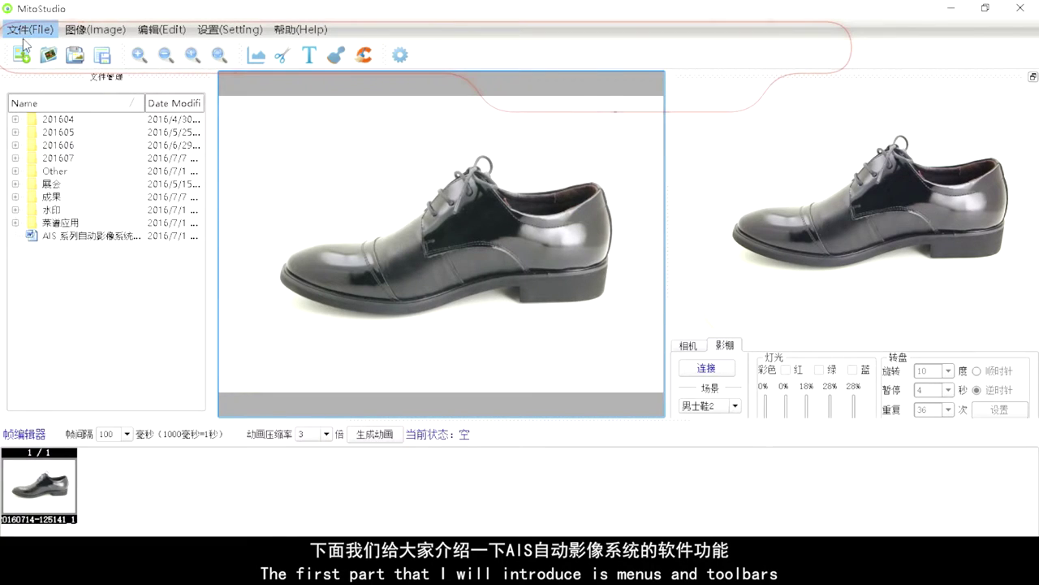
# - Browse the file and help command menus, then close them without choosing anything
pyautogui.click(46, 33)
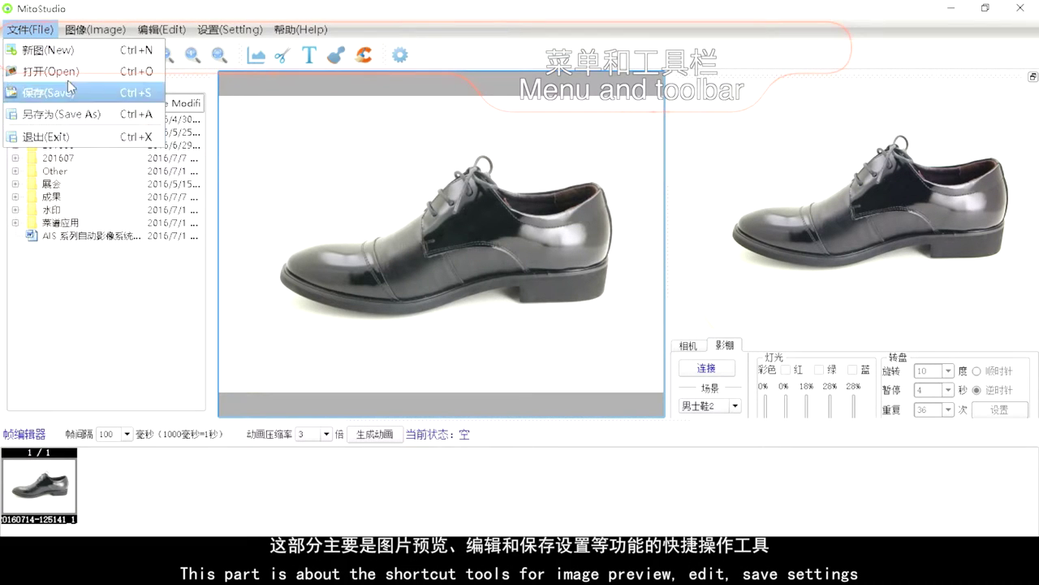
pyautogui.moveTo(162, 29)
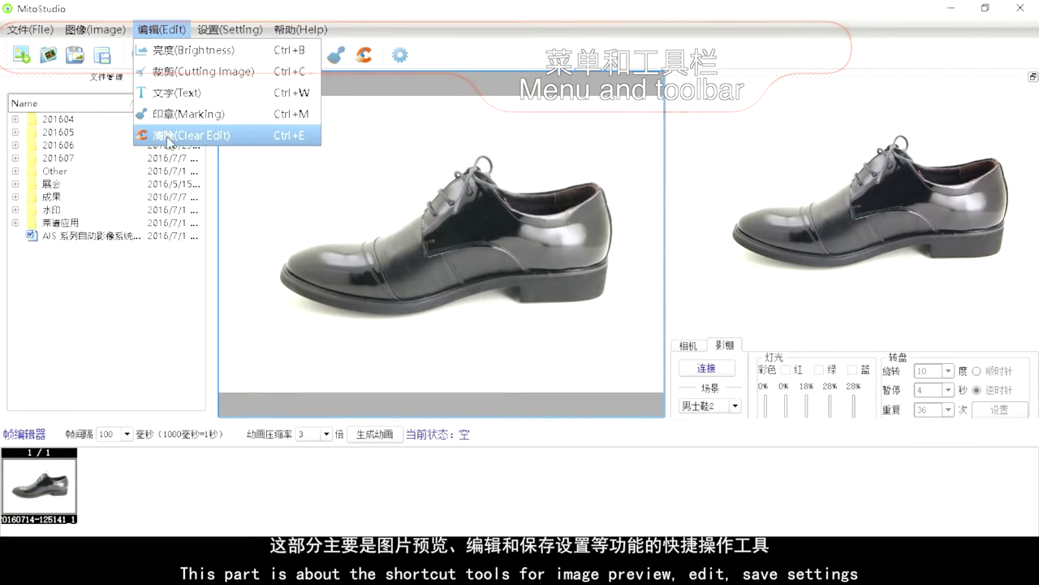
pyautogui.moveTo(299, 34)
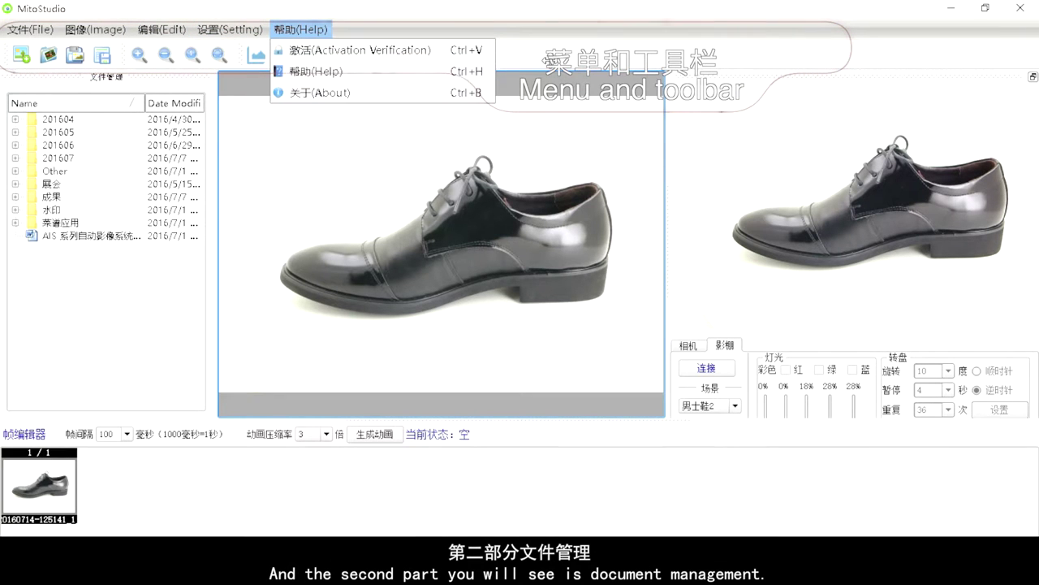
pyautogui.click(167, 57)
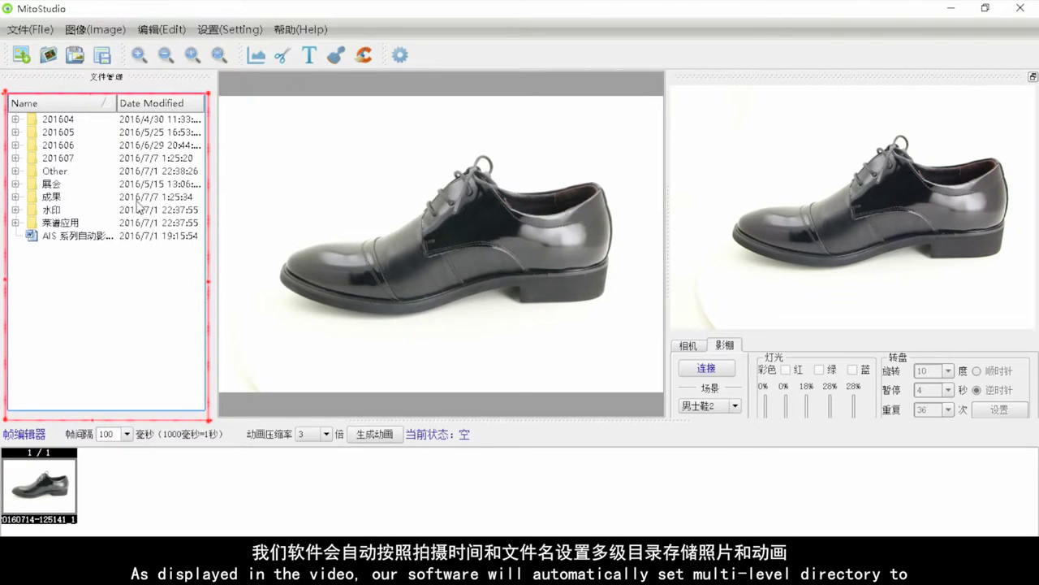
# - Expand 201607 and its 2016-07-02 and 2016-07-07 folders, then refresh the 女鞋 subfolder
pyautogui.click(15, 159)
pyautogui.click(30, 184)
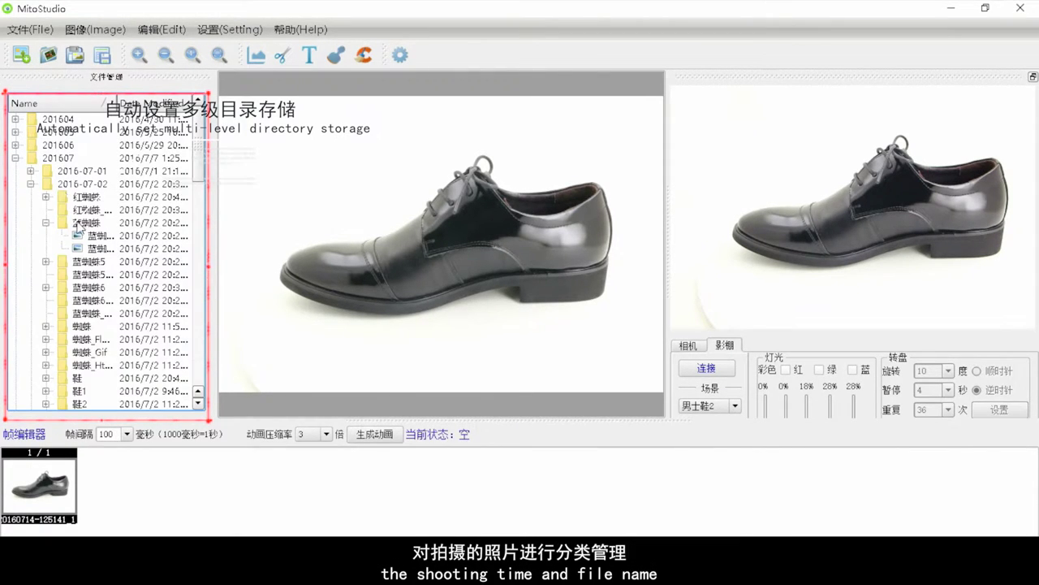
pyautogui.click(31, 185)
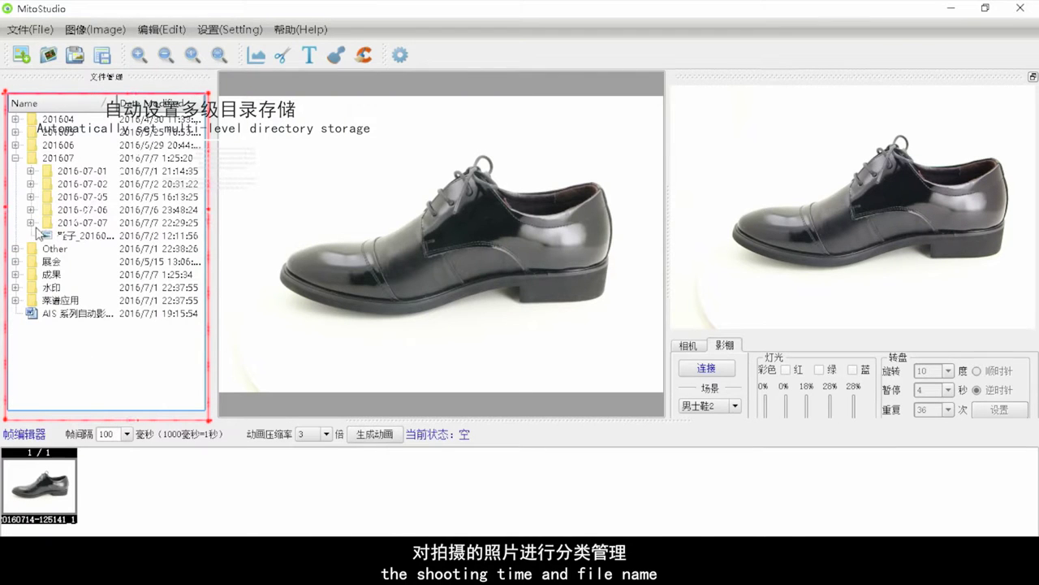
pyautogui.click(30, 223)
pyautogui.scroll(-1, 72, 206)
pyautogui.scroll(1, 72, 206)
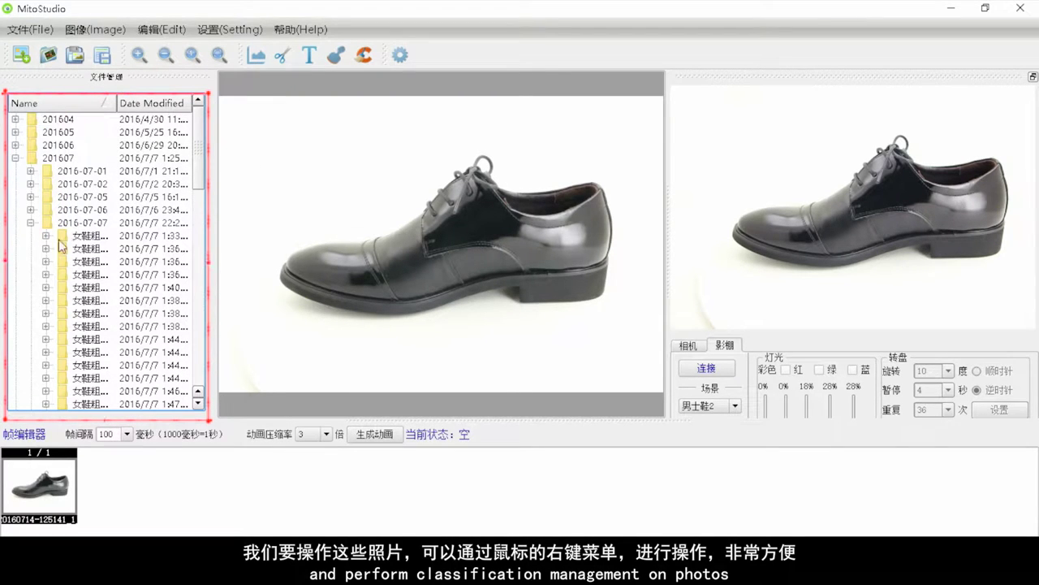
pyautogui.rightClick(78, 239)
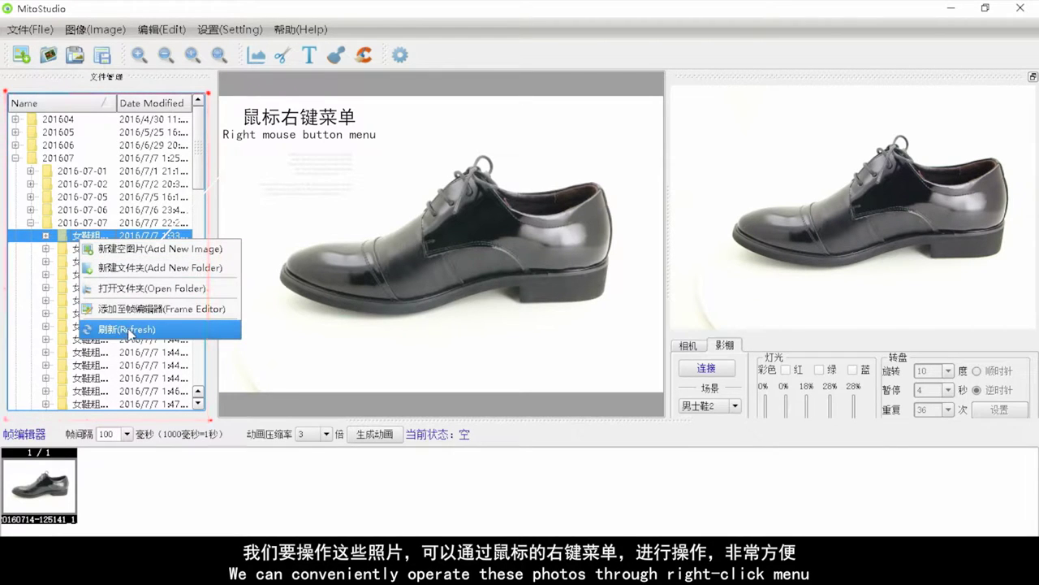
pyautogui.click(63, 247)
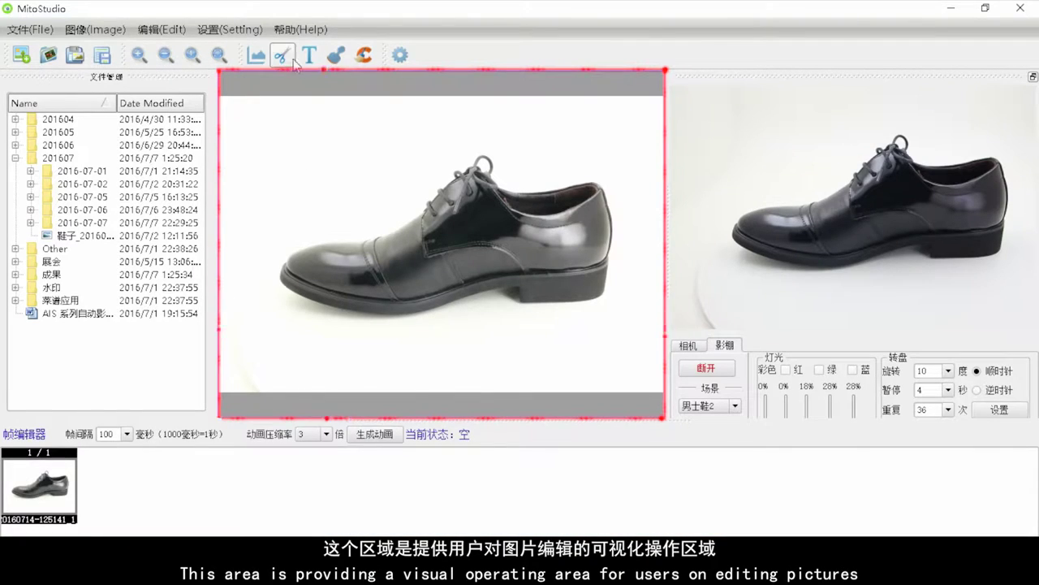
# - Drag the crop rectangle to 4438×2549 and detach the device control panel into a floating window
pyautogui.moveTo(569, 309); pyautogui.dragTo(622, 345)
pyautogui.click(338, 56)
pyautogui.click(560, 339)
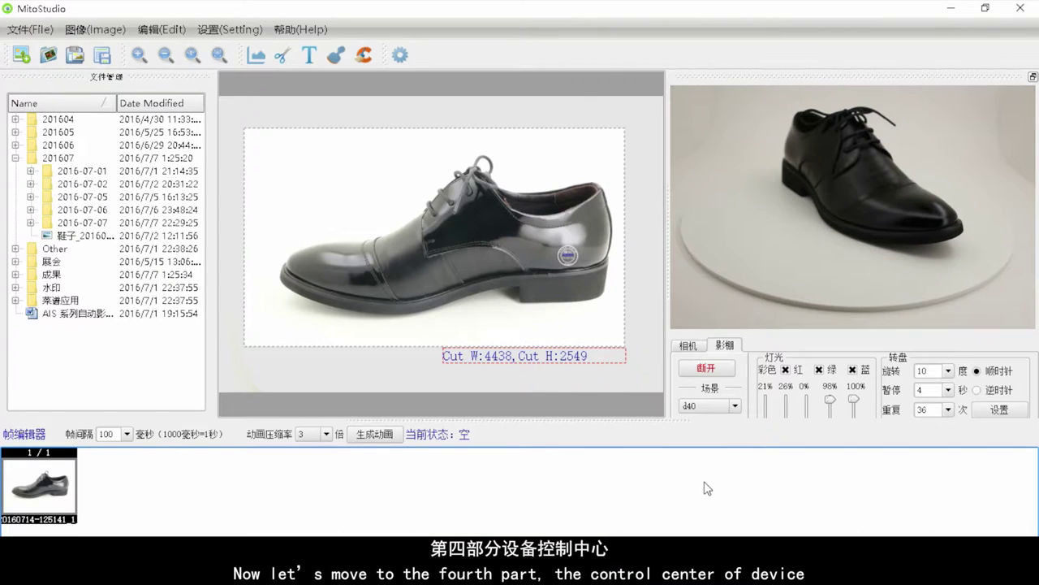
pyautogui.doubleClick(828, 82)
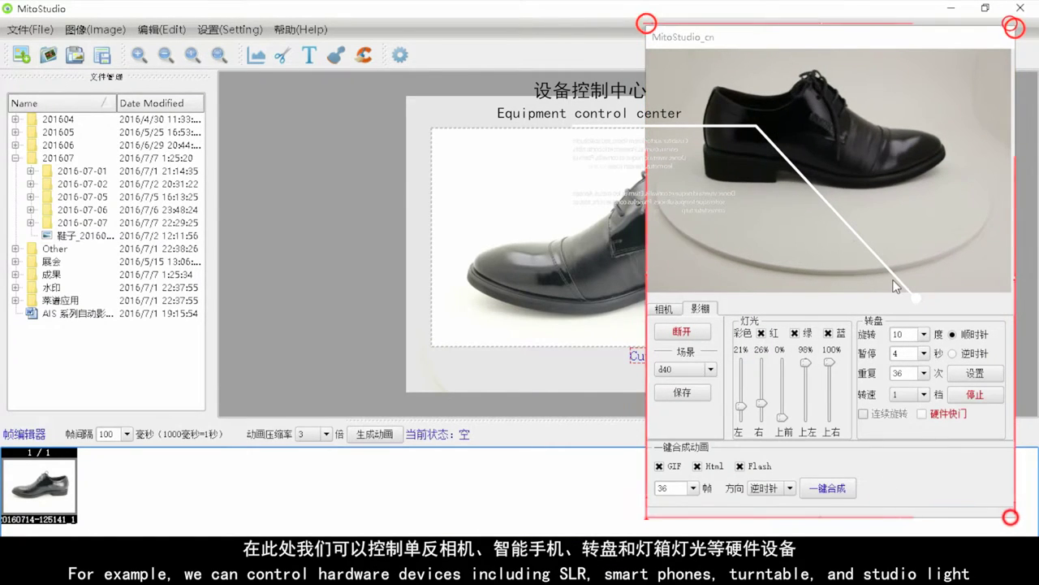
# - Check on the 相机 tab that the aperture (Av) stays at 18
pyautogui.click(669, 310)
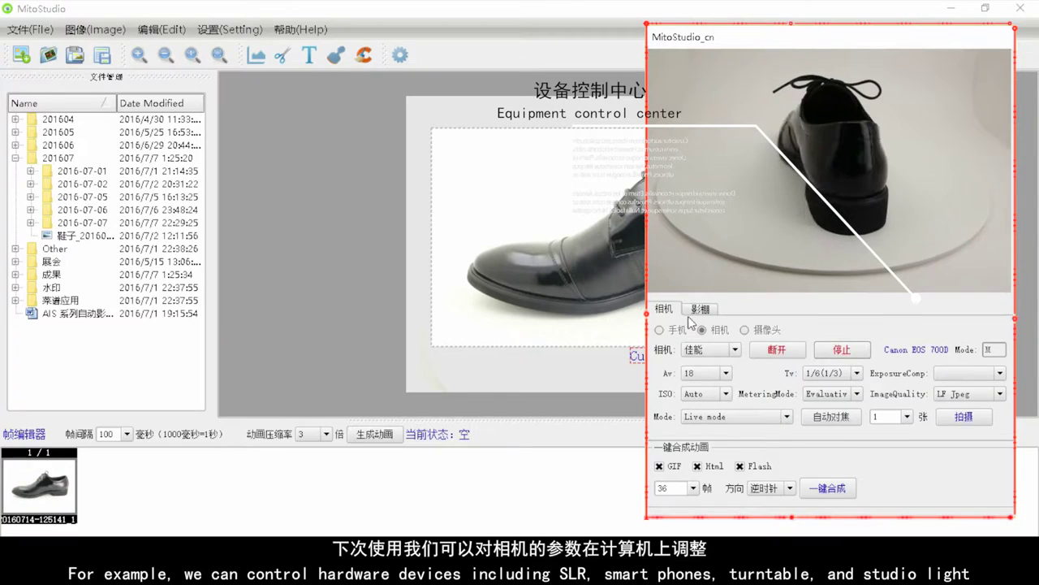
pyautogui.click(700, 309)
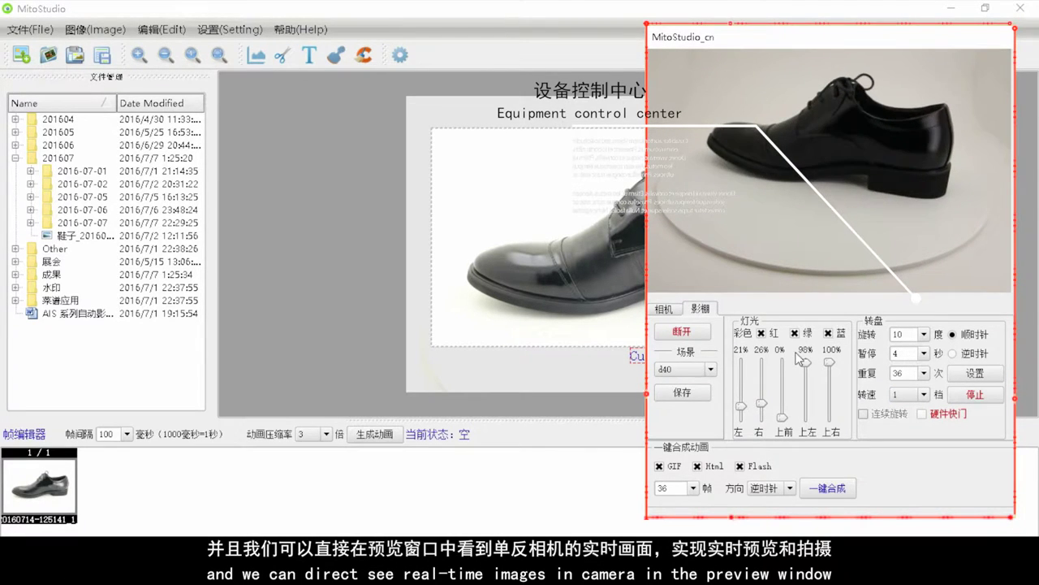
pyautogui.click(663, 309)
pyautogui.click(726, 374)
pyautogui.click(726, 374)
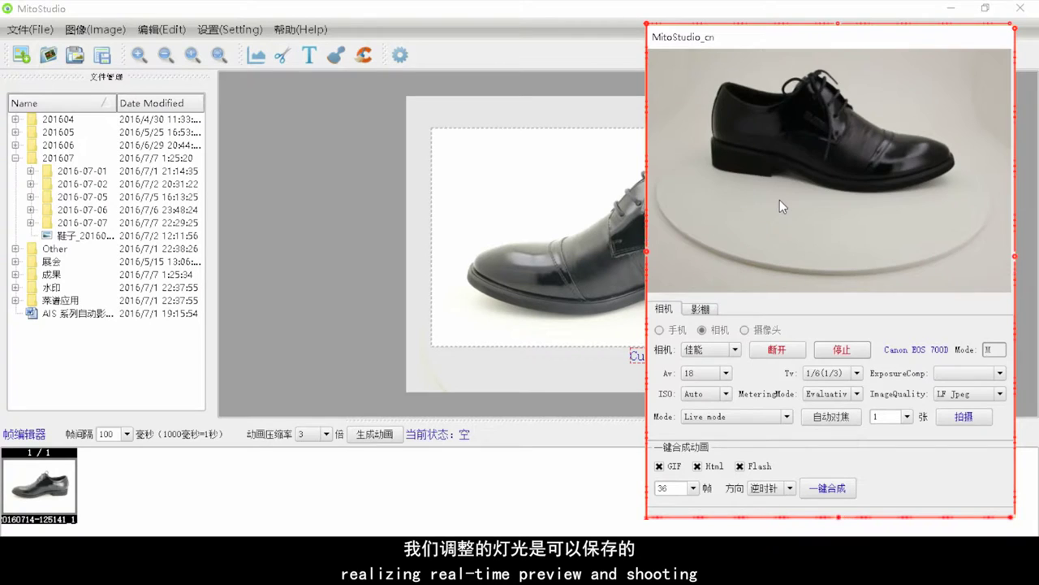
# - Load the 男士鞋 lighting scene so the lights read 0%, 0%, 0%, 28%, 28%
pyautogui.click(717, 308)
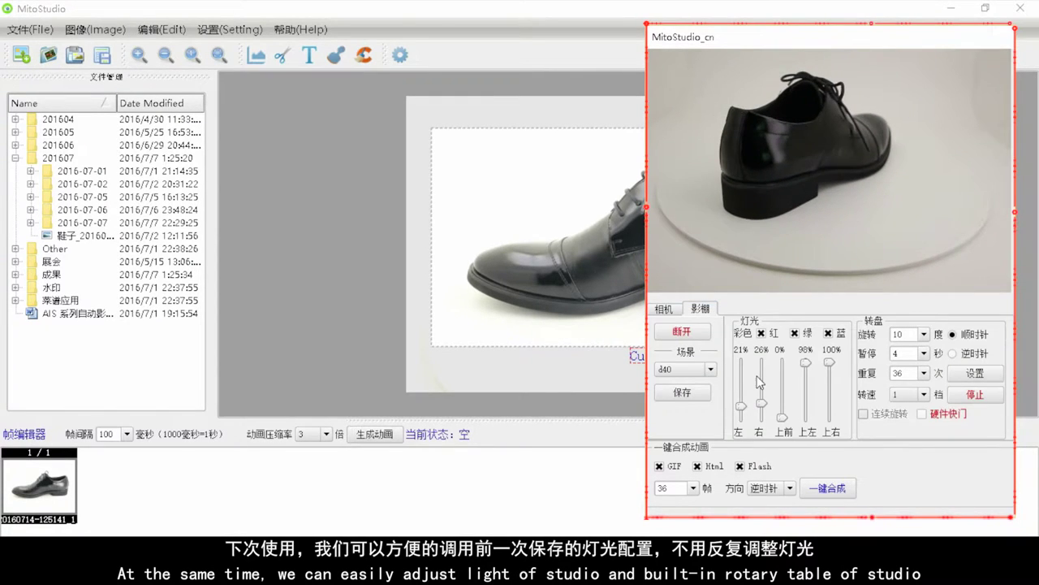
pyautogui.click(703, 372)
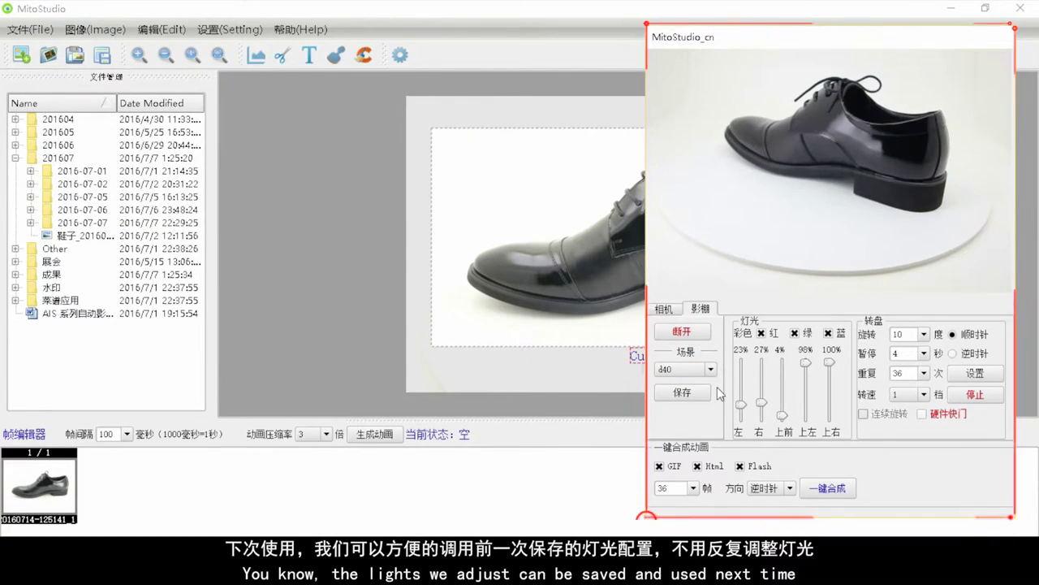
pyautogui.click(710, 368)
pyautogui.moveTo(711, 392); pyautogui.dragTo(711, 437)
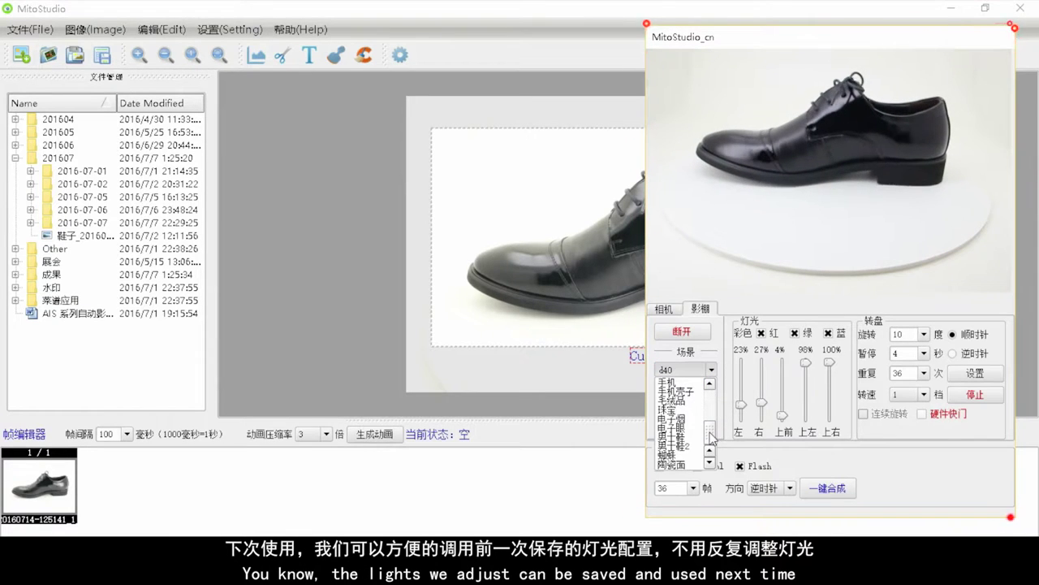
pyautogui.click(691, 433)
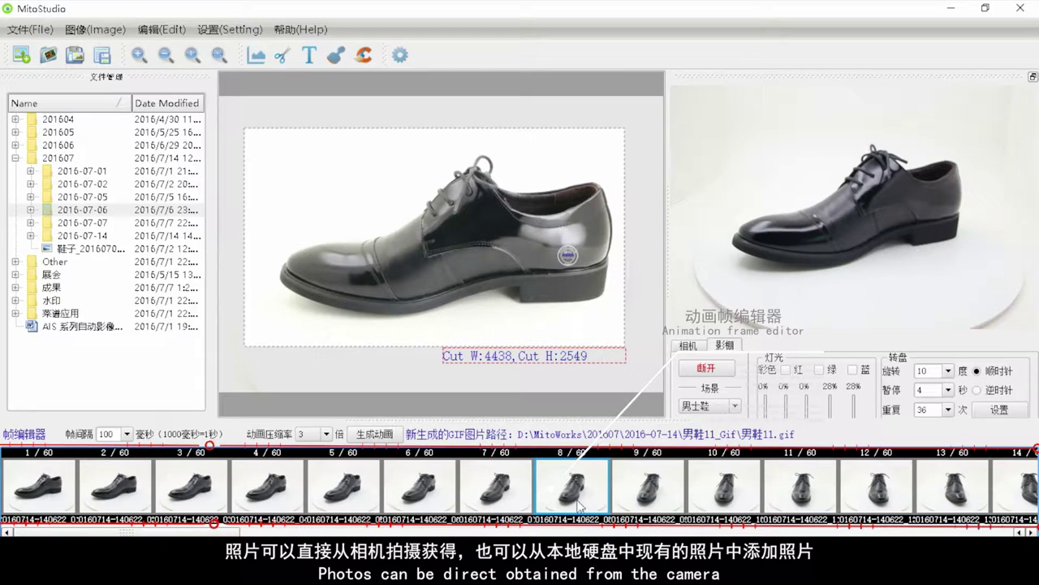
# - Select frame 5, then add the 2016-07-14 folder's photos via 添加至帧编辑器
pyautogui.click(368, 501)
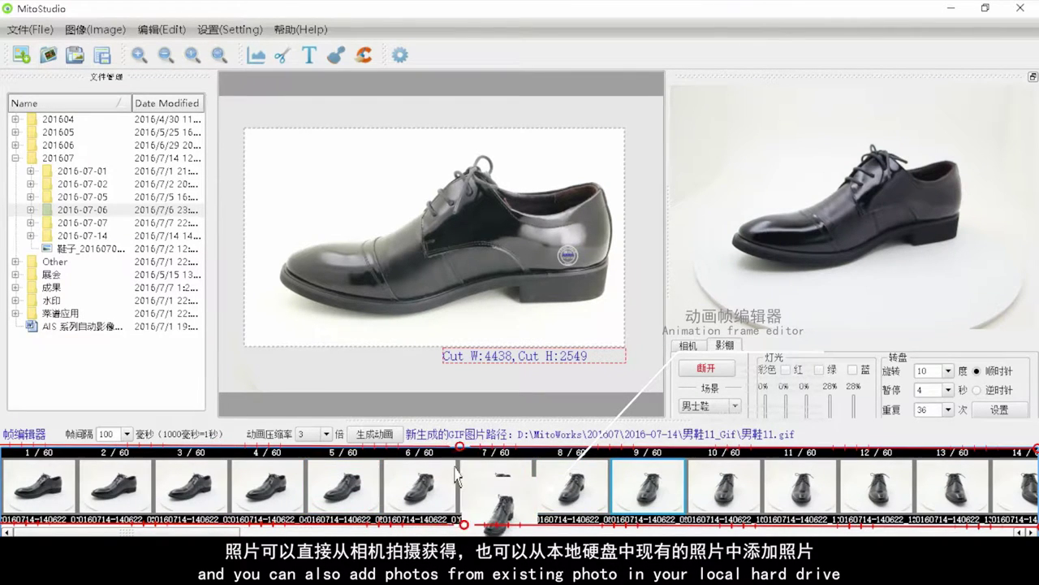
pyautogui.rightClick(71, 237)
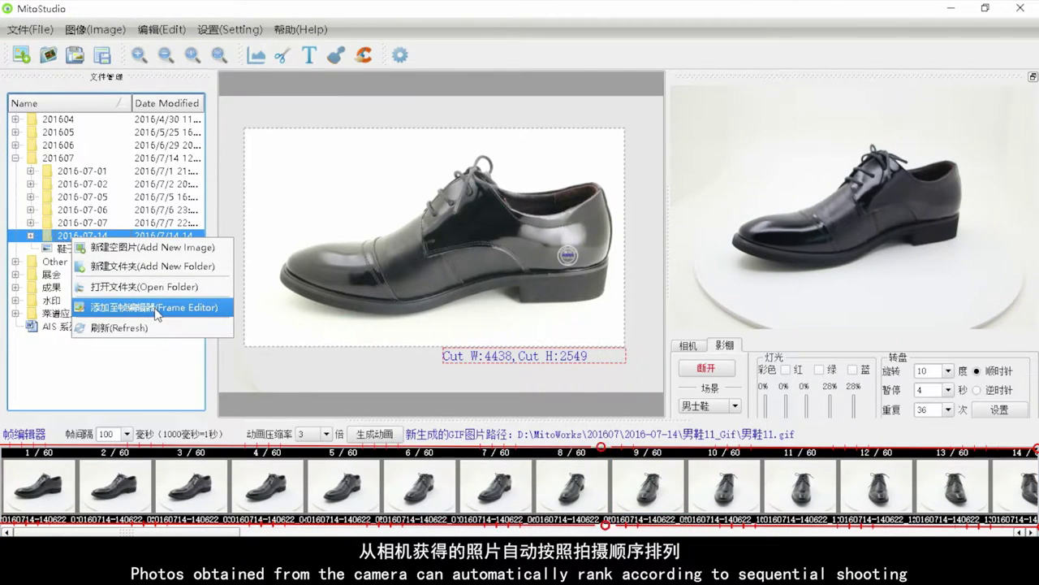
pyautogui.click(158, 313)
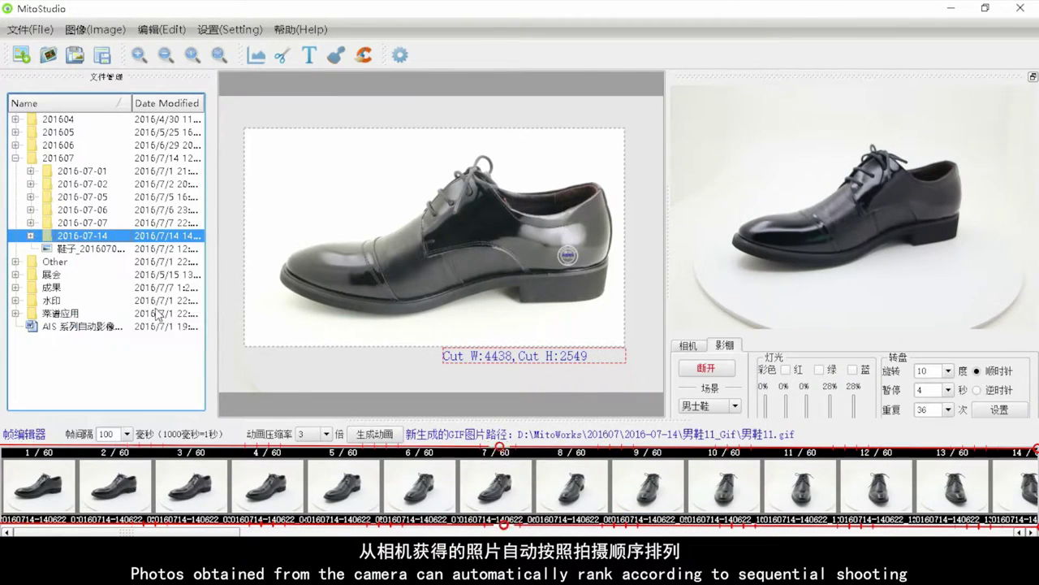
pyautogui.rightClick(109, 237)
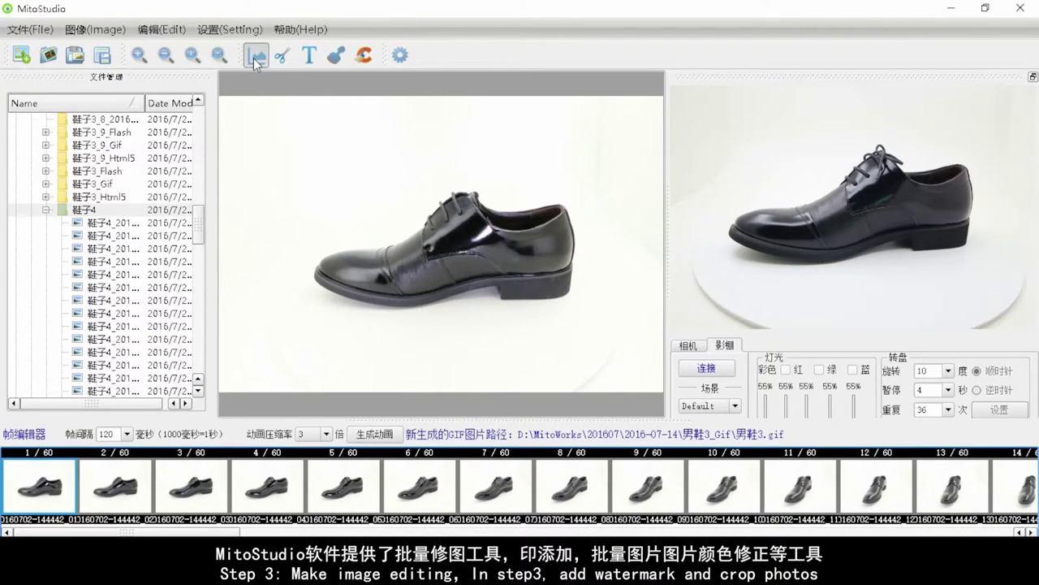
# - Raise the shoe photo's 亮度 slider to 255 in the image correction dialog and confirm
pyautogui.click(257, 57)
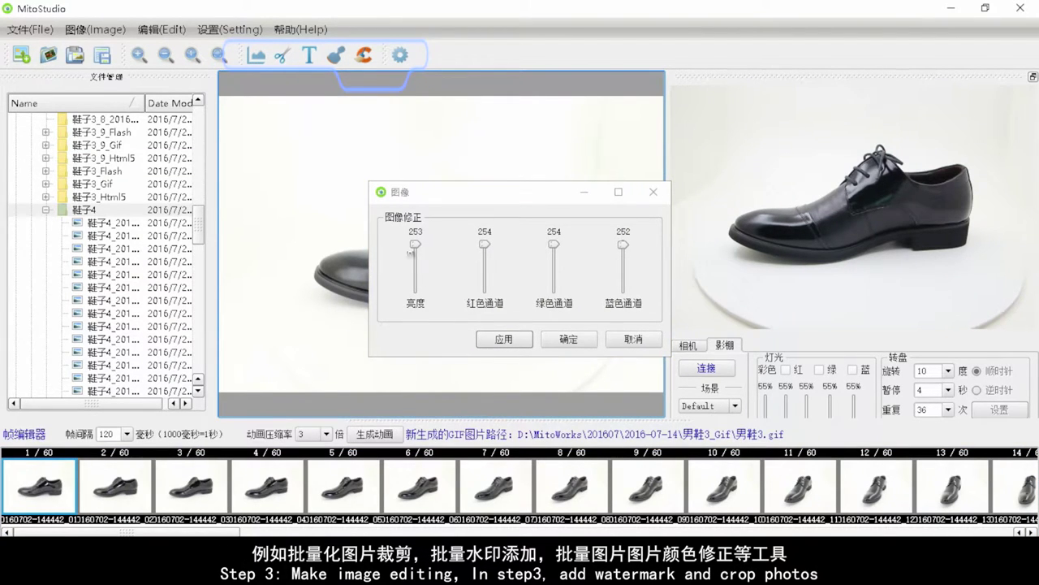
pyautogui.moveTo(415, 243); pyautogui.dragTo(417, 235)
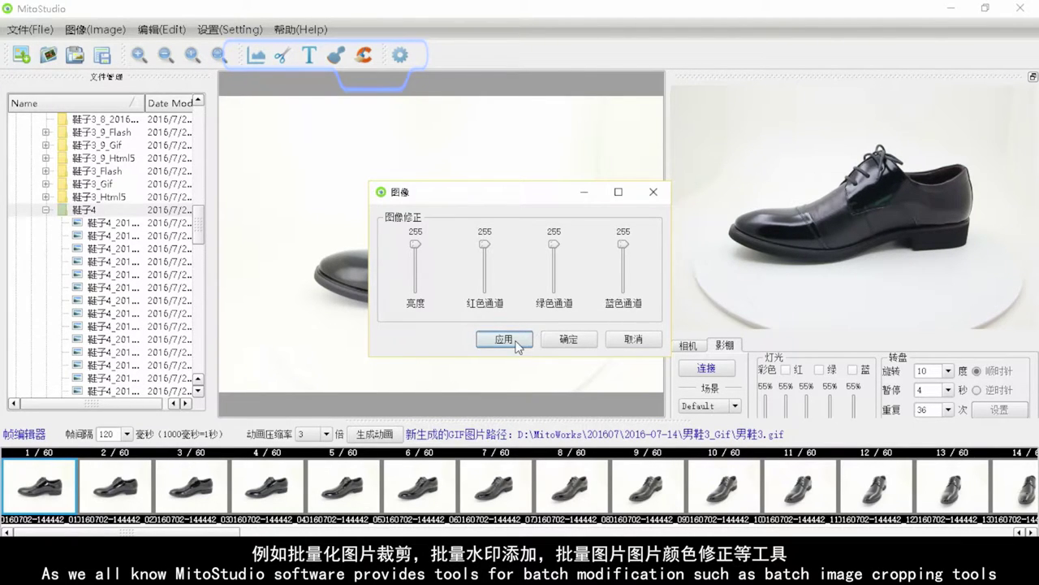
pyautogui.click(570, 338)
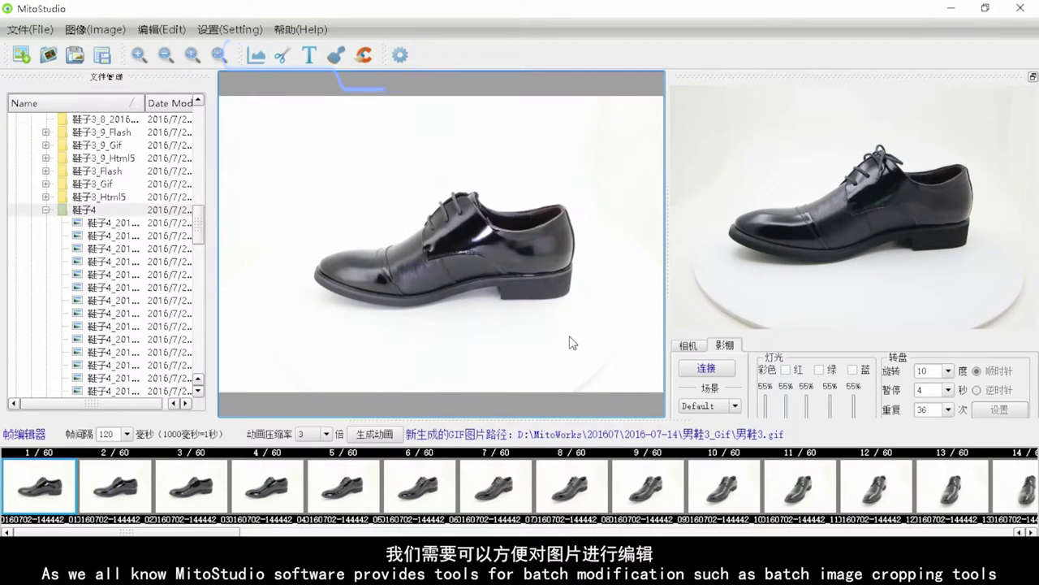
# - Enlarge the crop area to about 2068×1532 and browse for a watermark image file
pyautogui.moveTo(580, 323); pyautogui.dragTo(615, 360)
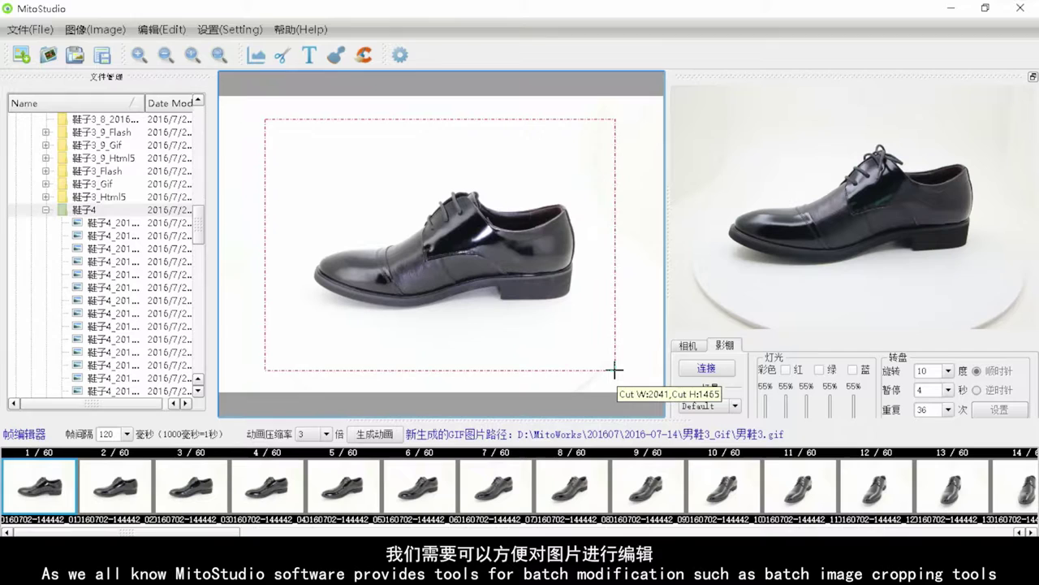
pyautogui.moveTo(610, 372); pyautogui.dragTo(622, 379)
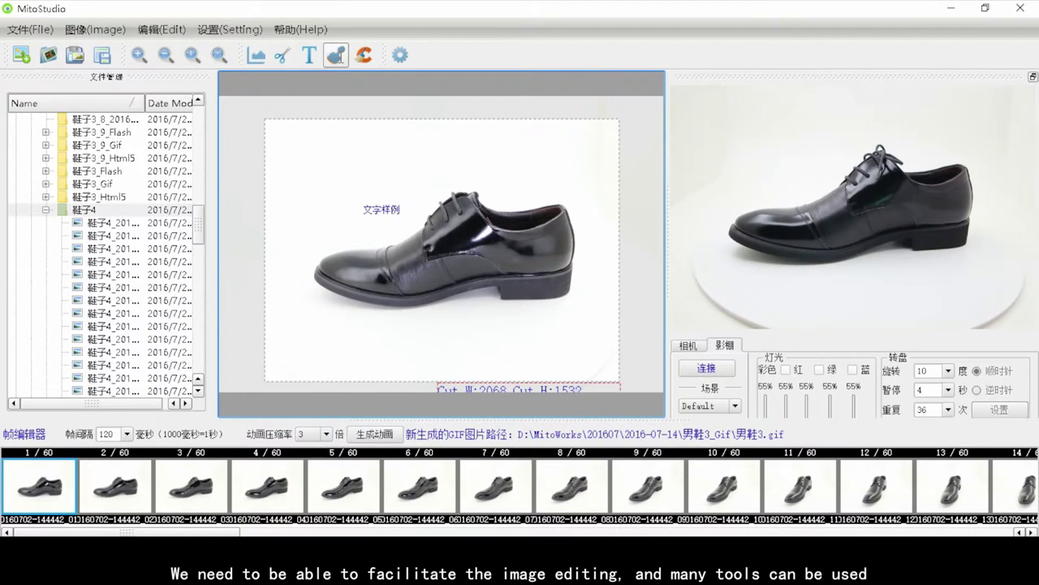
pyautogui.click(336, 55)
pyautogui.click(588, 222)
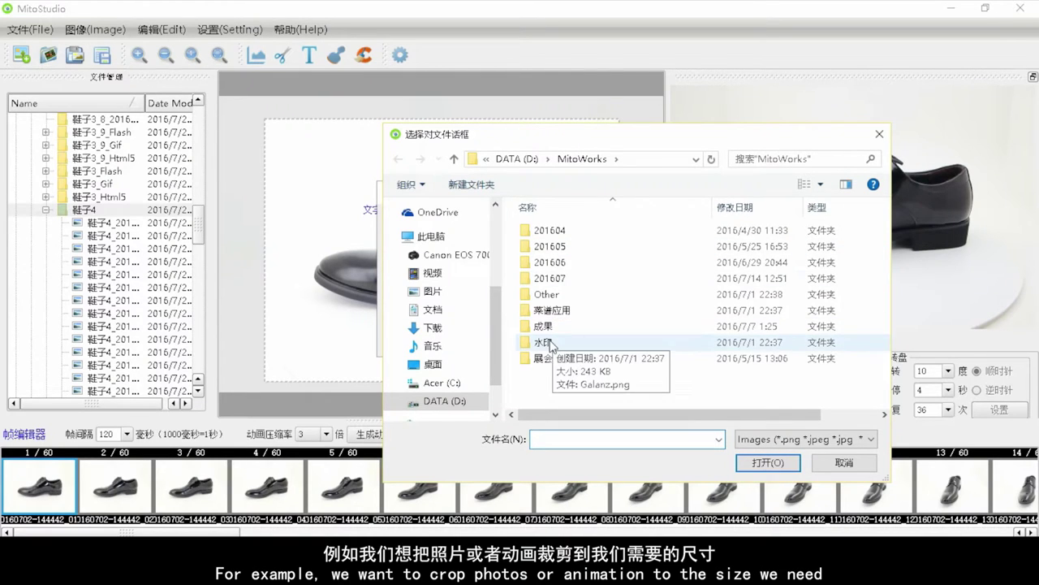
# - Choose Galanz.png from the 水印 folder as the watermark image
pyautogui.doubleClick(549, 351)
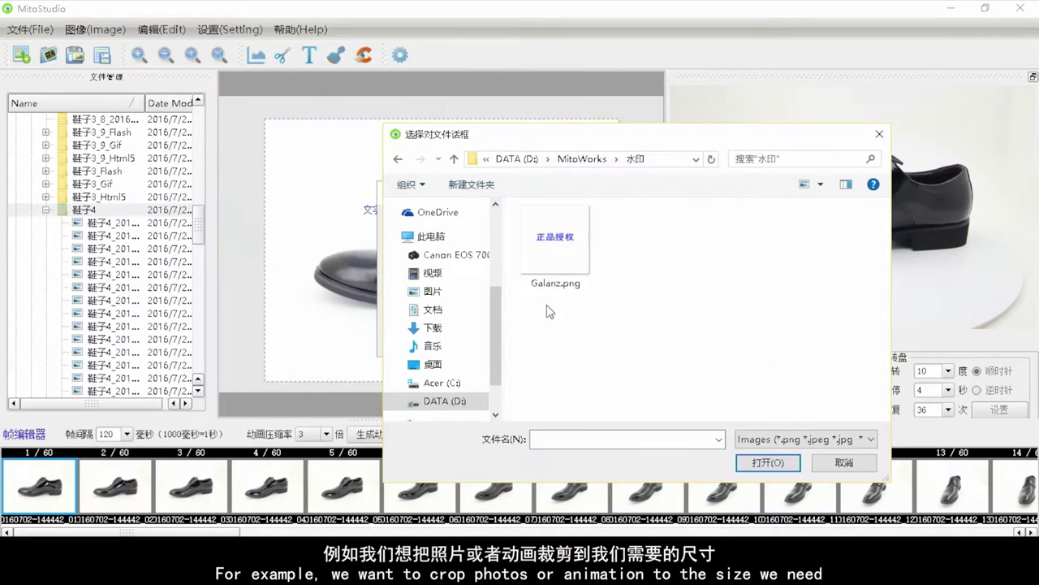
pyautogui.click(559, 256)
pyautogui.click(753, 468)
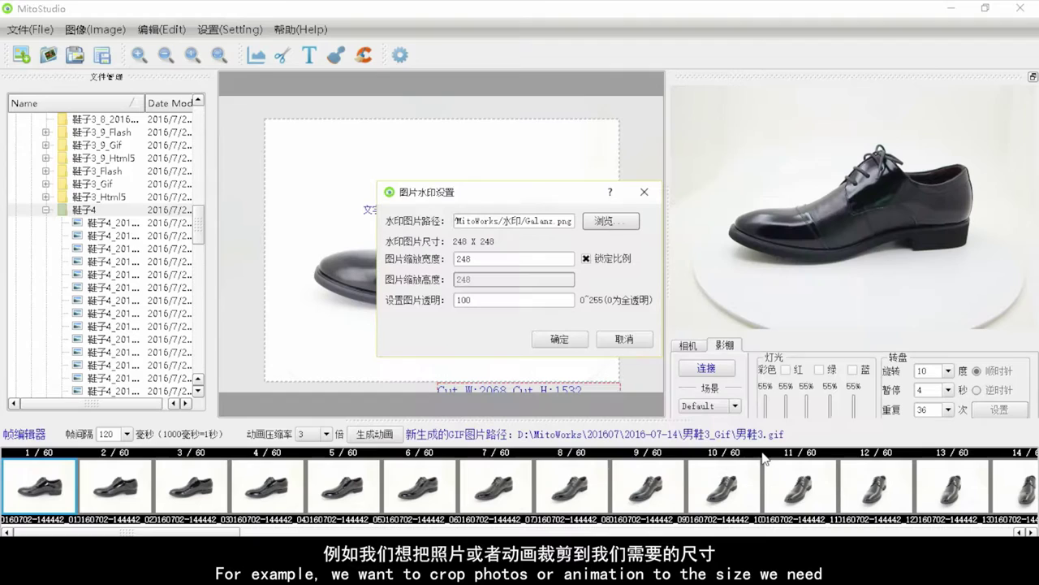
# - Set watermark width 320 and transparency 200, then place it on the shoe
pyautogui.moveTo(500, 262); pyautogui.dragTo(357, 261)
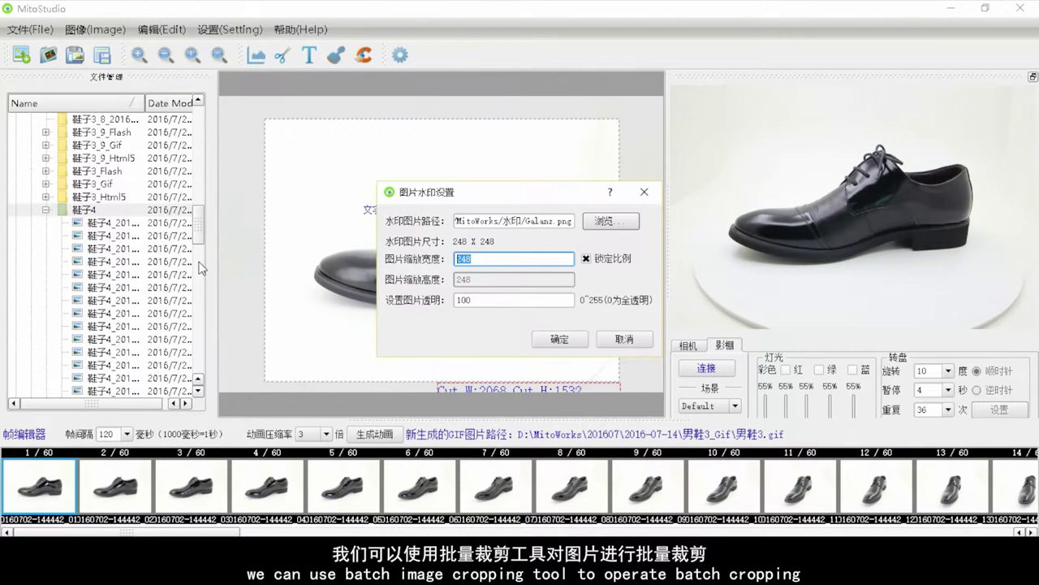
pyautogui.write('320')
pyautogui.moveTo(485, 299); pyautogui.dragTo(358, 303)
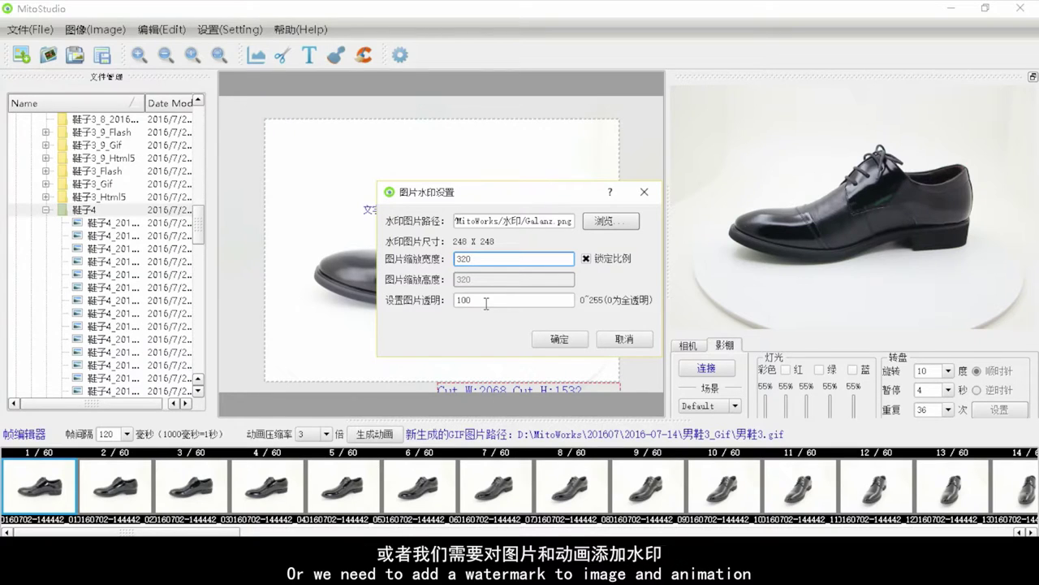
pyautogui.write('2')
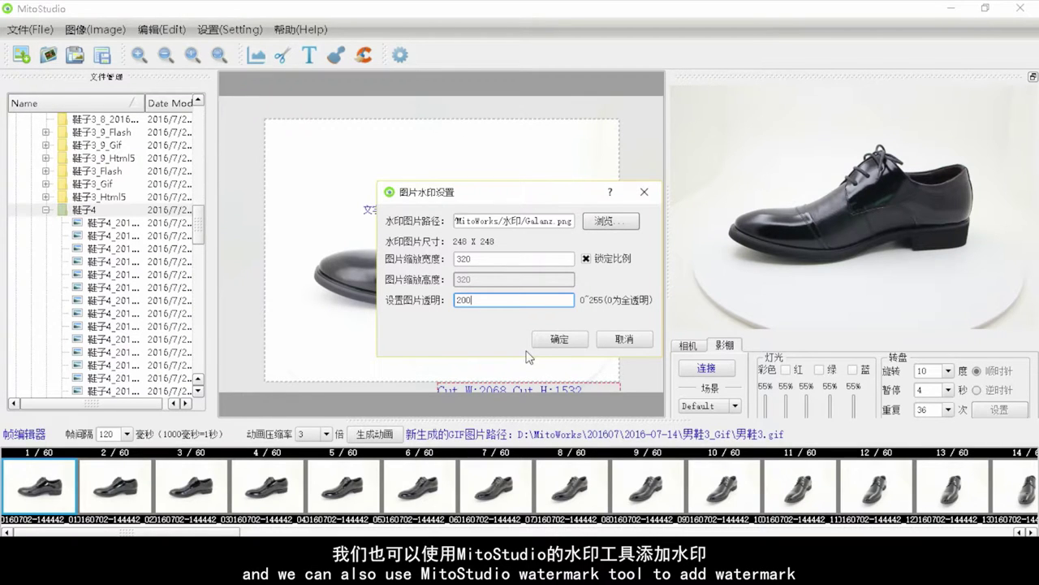
pyautogui.click(560, 344)
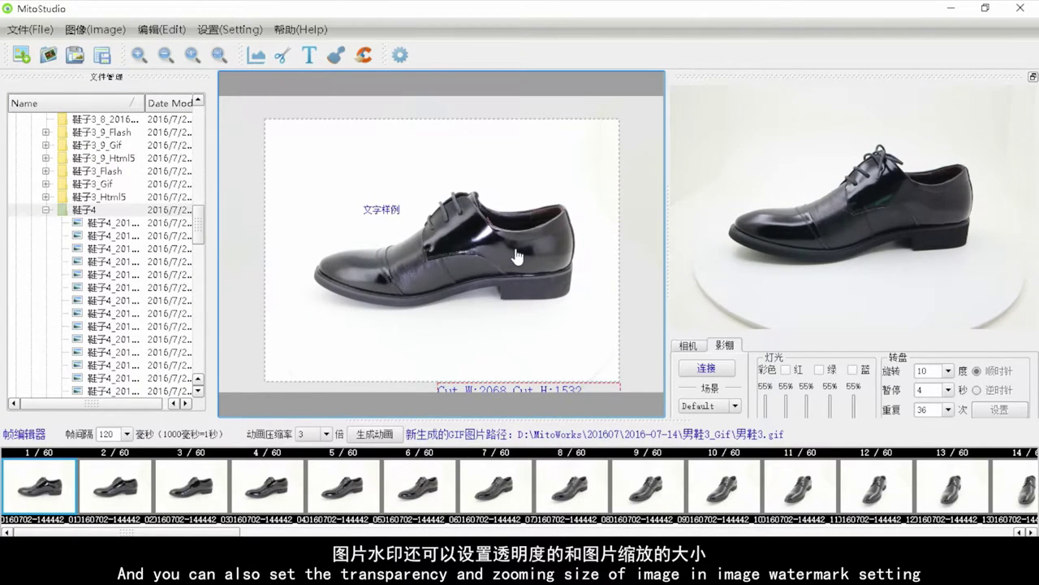
pyautogui.click(516, 257)
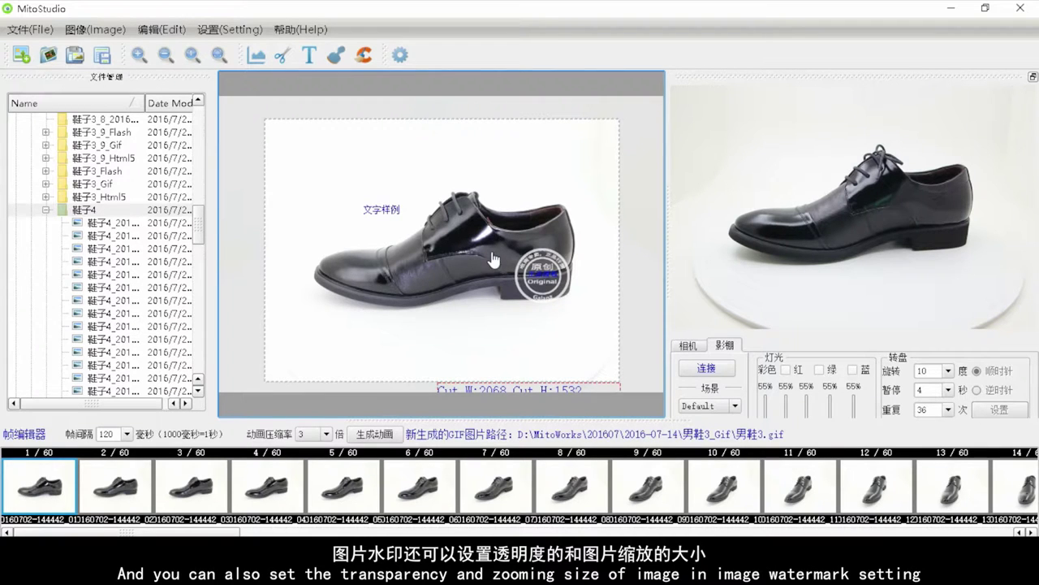
pyautogui.click(515, 245)
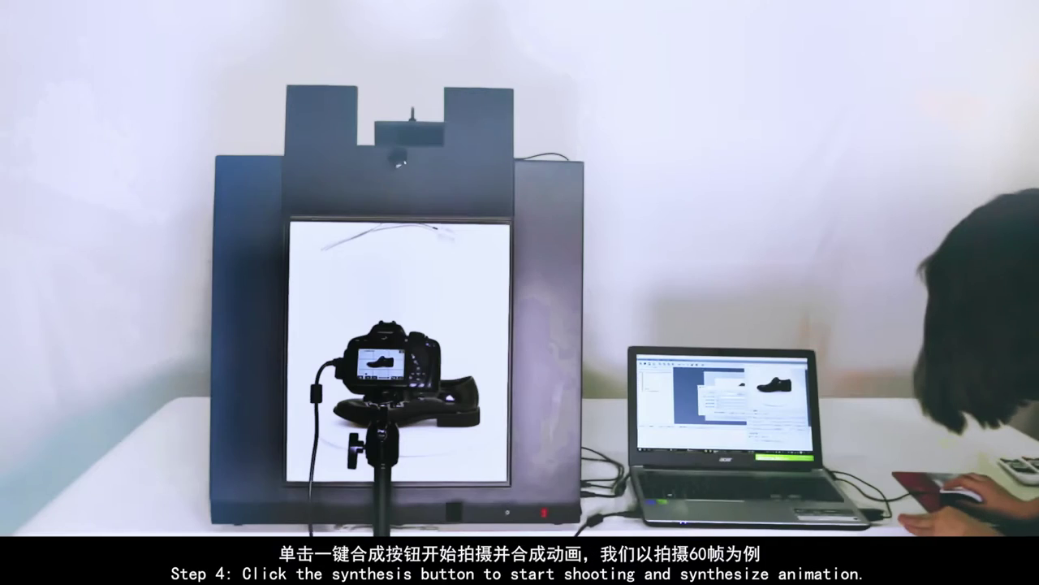